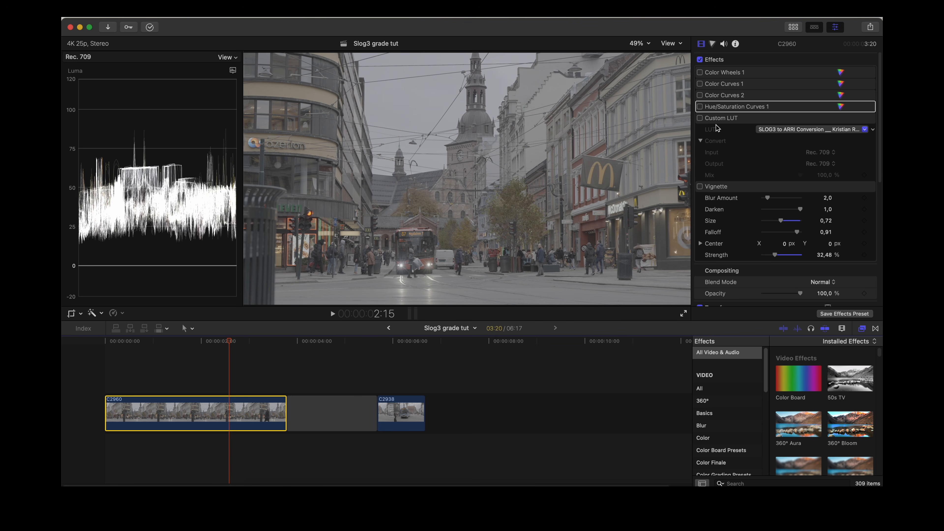
- Enable the Custom LUT effect with the SLOG3 to ARRI conversion on clip C2960, comparing the image with and without it
{"action": "left_click", "coordinate": [699, 118]}
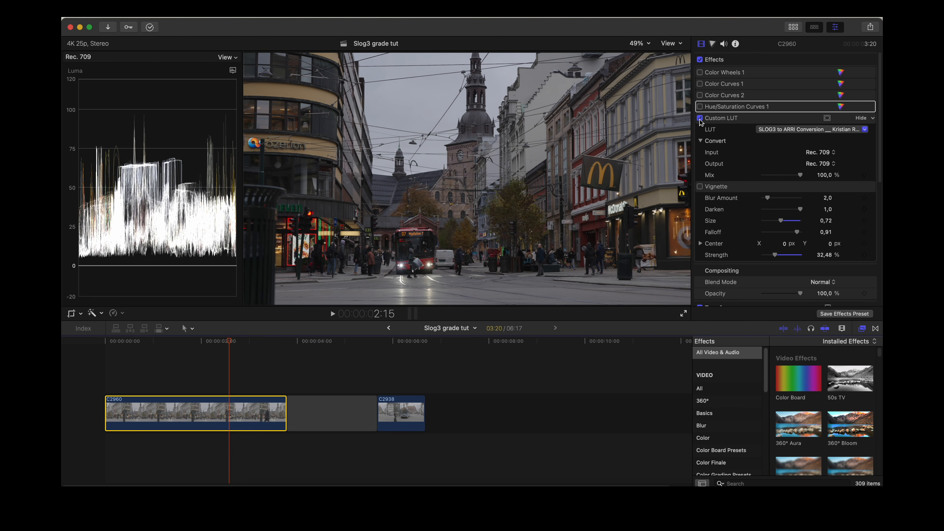
{"action": "left_click", "coordinate": [700, 118]}
{"action": "left_click", "coordinate": [700, 118]}
- Review the Color Wheels 1 settings, enable the correction, and return to the clip's effects list
{"action": "left_click", "coordinate": [839, 72]}
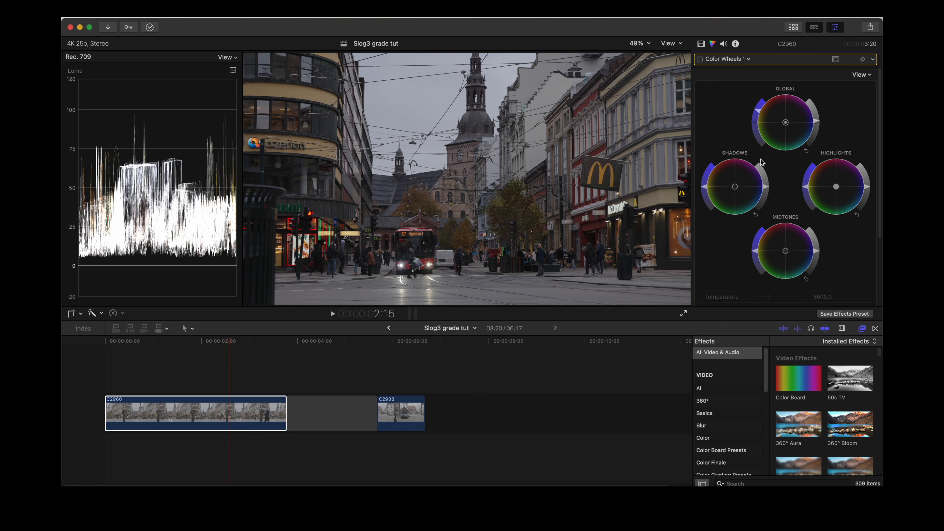
{"action": "scroll", "coordinate": [765, 171], "scroll_direction": "down", "scroll_amount": 5}
{"action": "scroll", "coordinate": [764, 171], "scroll_direction": "up", "scroll_amount": 6}
{"action": "left_click", "coordinate": [699, 60]}
{"action": "left_click", "coordinate": [701, 44]}
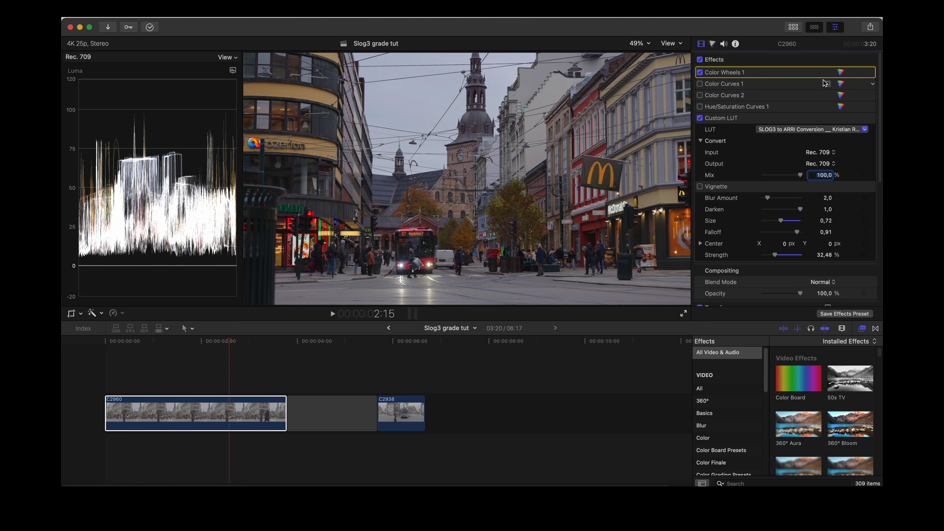
- Open Color Curves 1 to show its luma curve, enable the correction, and return to the effects list
{"action": "left_click", "coordinate": [839, 84]}
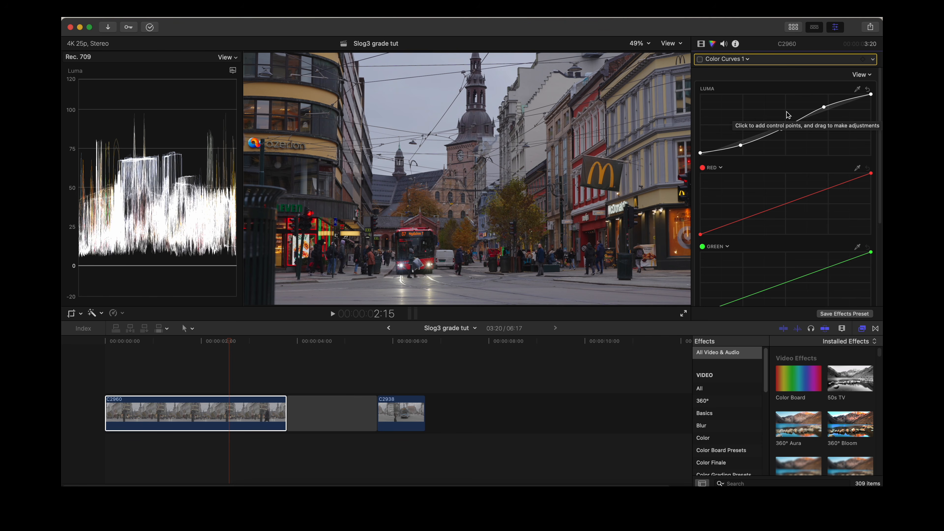
{"action": "left_click", "coordinate": [700, 59]}
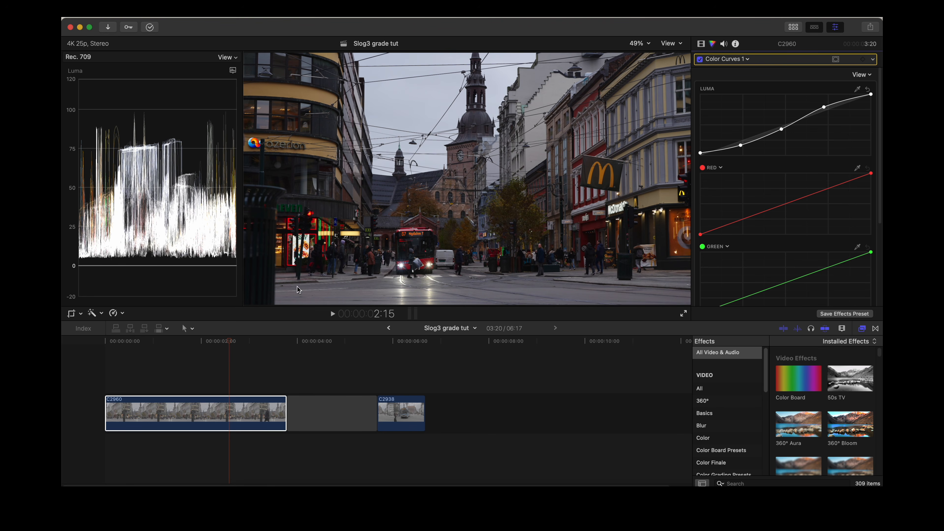
{"action": "left_click", "coordinate": [700, 43]}
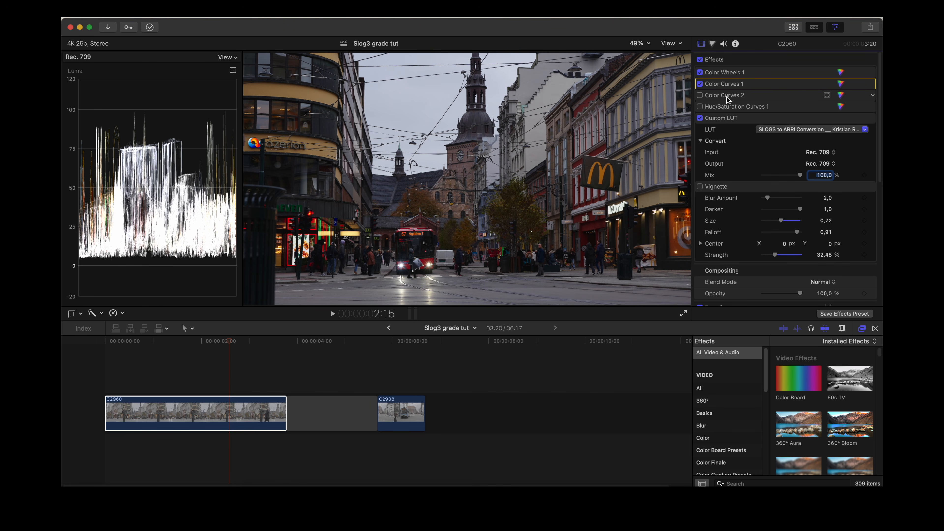
{"action": "left_click", "coordinate": [721, 119]}
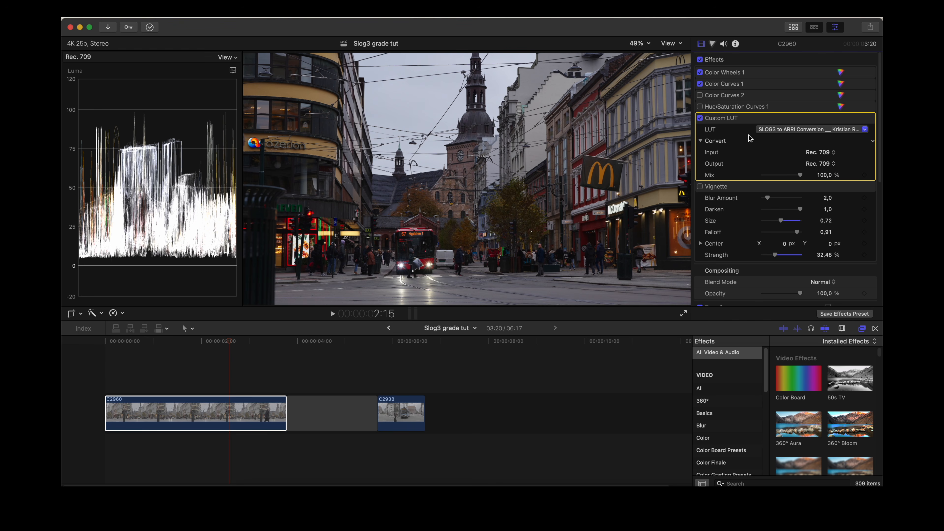
{"action": "left_click", "coordinate": [729, 73]}
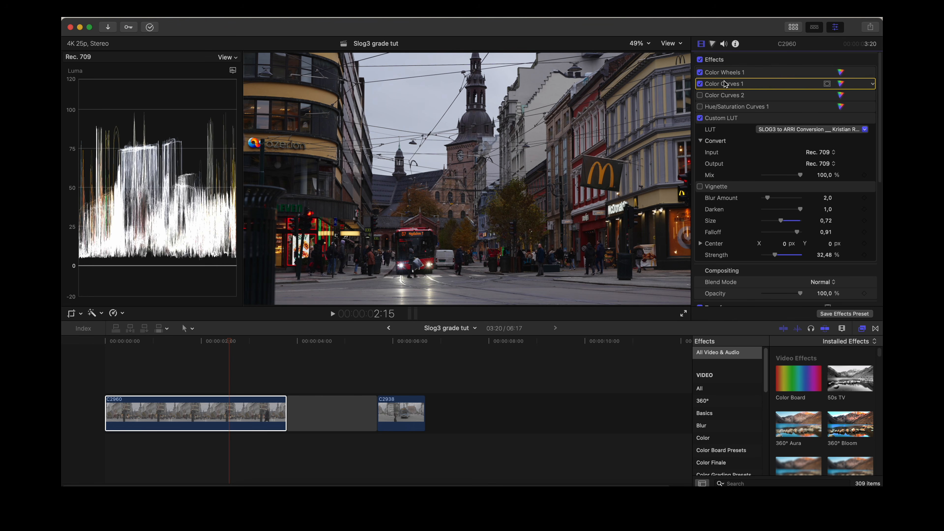
{"action": "left_click", "coordinate": [724, 85]}
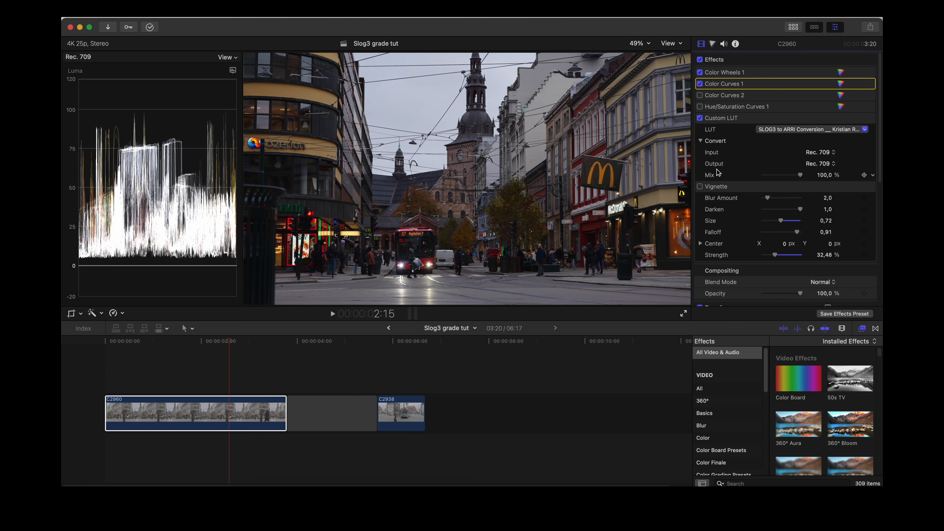
- Open Color Curves 2, review its luma and blue curves, and enable the correction
{"action": "left_click", "coordinate": [736, 96]}
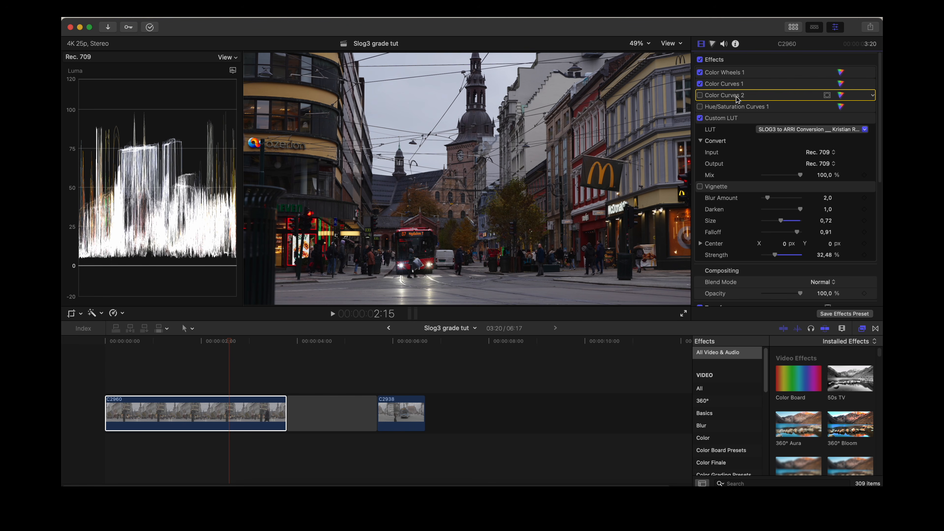
{"action": "left_click", "coordinate": [841, 96]}
{"action": "scroll", "coordinate": [785, 213], "scroll_direction": "down", "scroll_amount": 5}
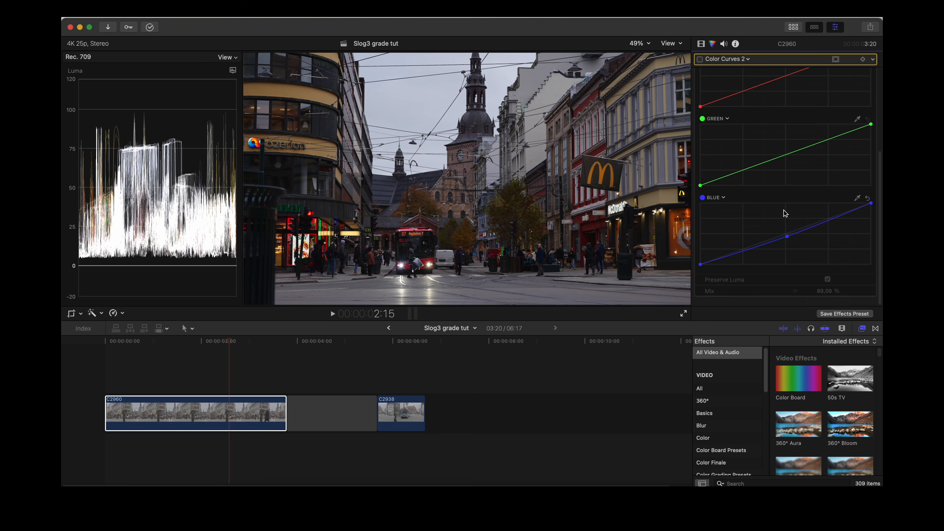
{"action": "left_click", "coordinate": [787, 240]}
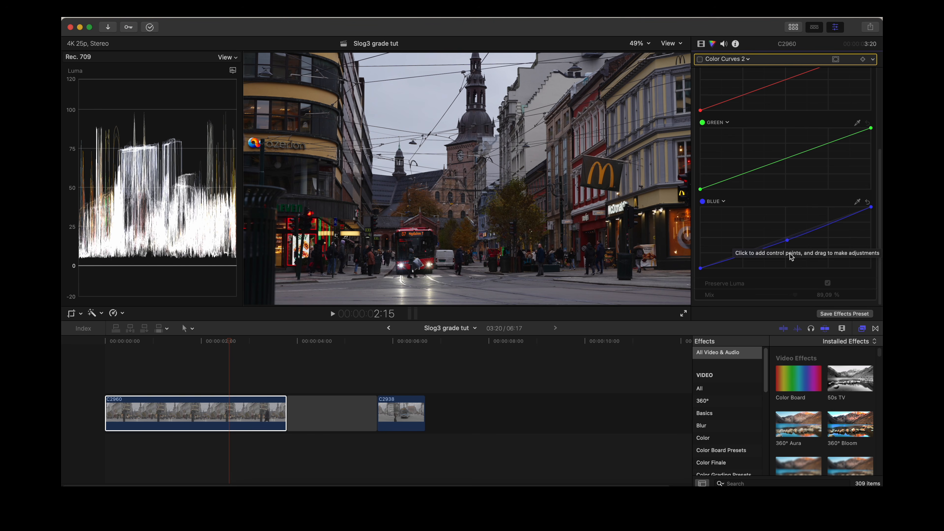
{"action": "scroll", "coordinate": [787, 224], "scroll_direction": "up", "scroll_amount": 5}
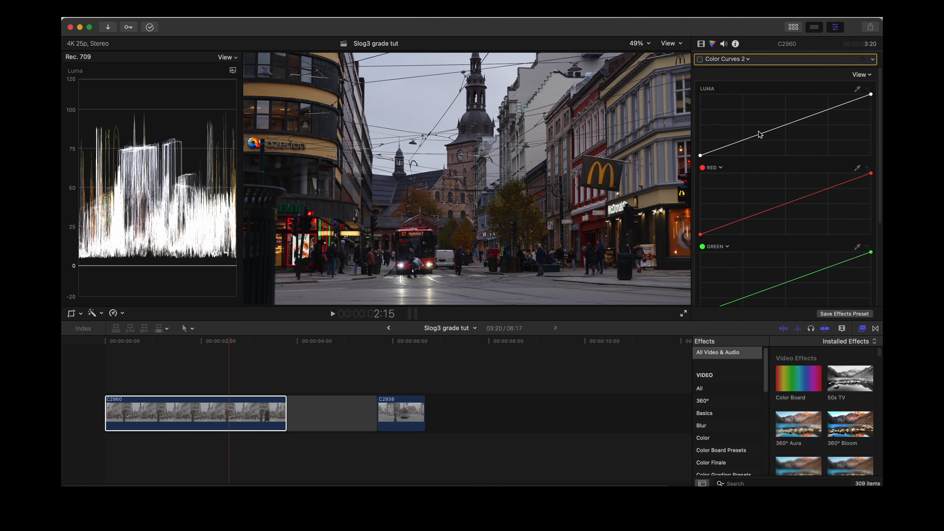
{"action": "scroll", "coordinate": [758, 134], "scroll_direction": "down", "scroll_amount": 5}
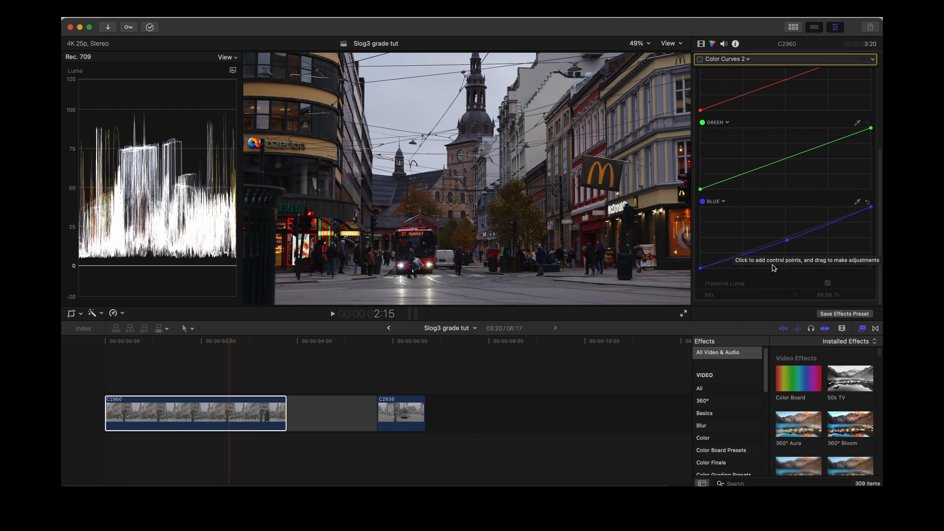
{"action": "scroll", "coordinate": [790, 245], "scroll_direction": "up", "scroll_amount": 5}
{"action": "scroll", "coordinate": [789, 248], "scroll_direction": "down", "scroll_amount": 5}
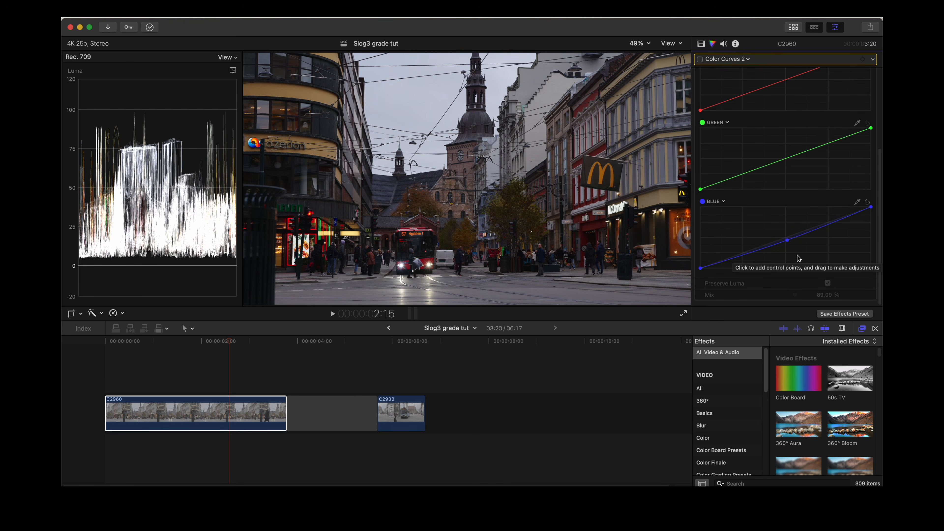
{"action": "left_click", "coordinate": [700, 59]}
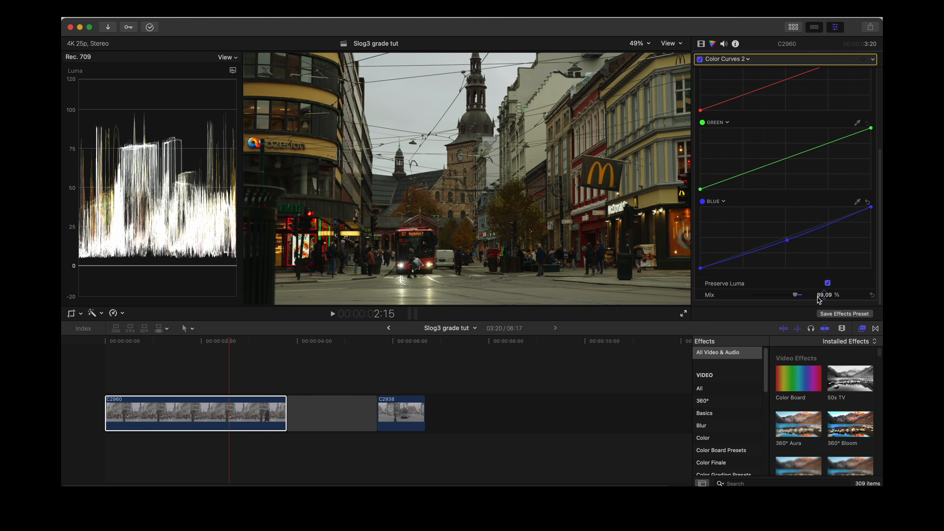
- Try the Color Curves 2 mix at 100%, undo that, and try a reduced mix of about 50%
{"action": "left_click_drag", "start_coordinate": [795, 296], "coordinate": [819, 298]}
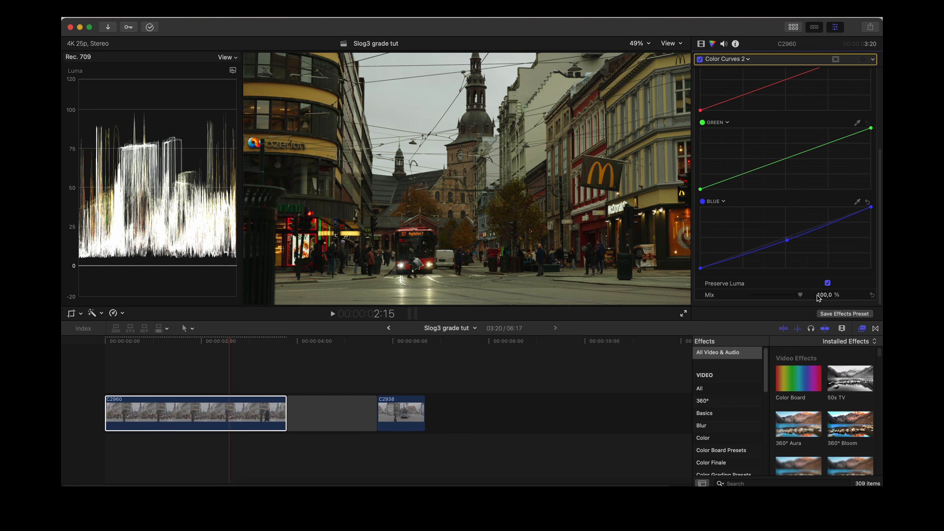
{"action": "key", "text": "super+z"}
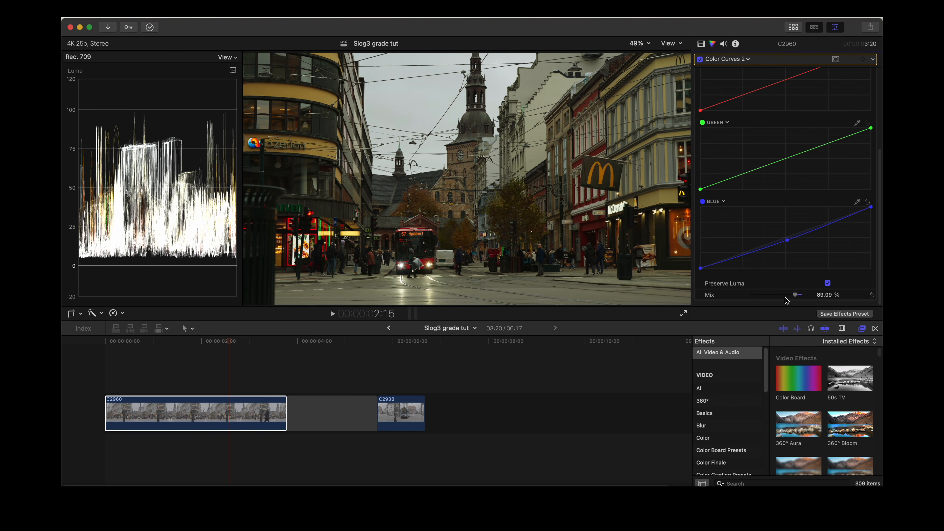
{"action": "left_click_drag", "start_coordinate": [795, 297], "coordinate": [788, 297]}
{"action": "left_click_drag", "start_coordinate": [789, 297], "coordinate": [773, 296]}
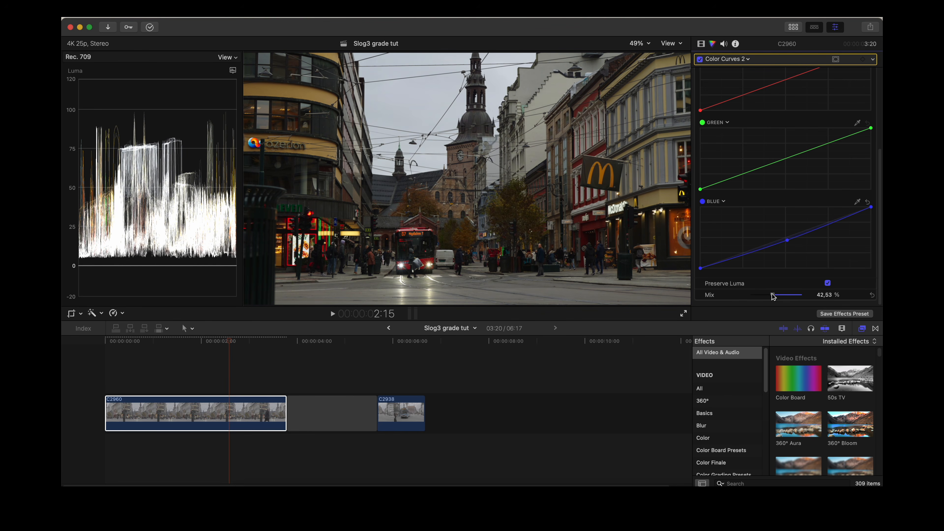
- Compare the image with Color Curves 2 off and on, and return its mix to 89.09%
{"action": "left_click", "coordinate": [700, 59]}
{"action": "left_click", "coordinate": [700, 59]}
{"action": "left_click", "coordinate": [699, 59]}
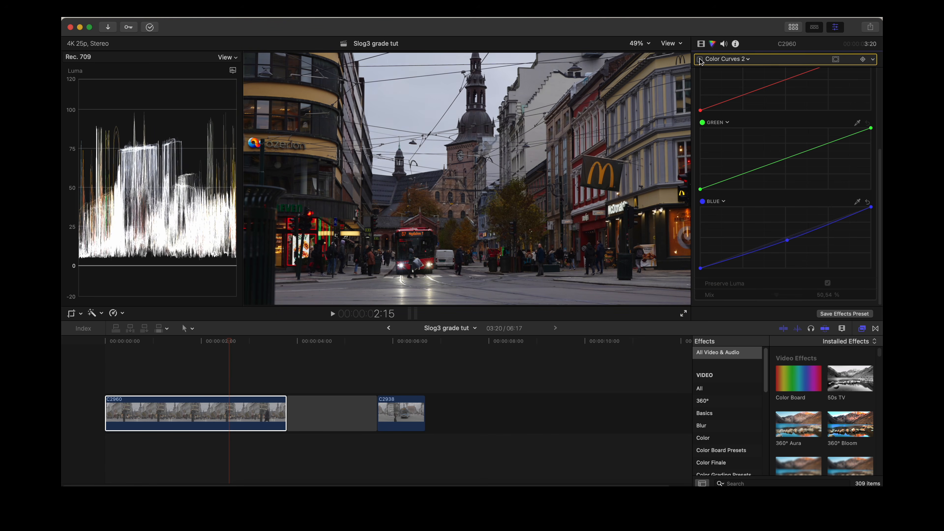
{"action": "left_click", "coordinate": [700, 59]}
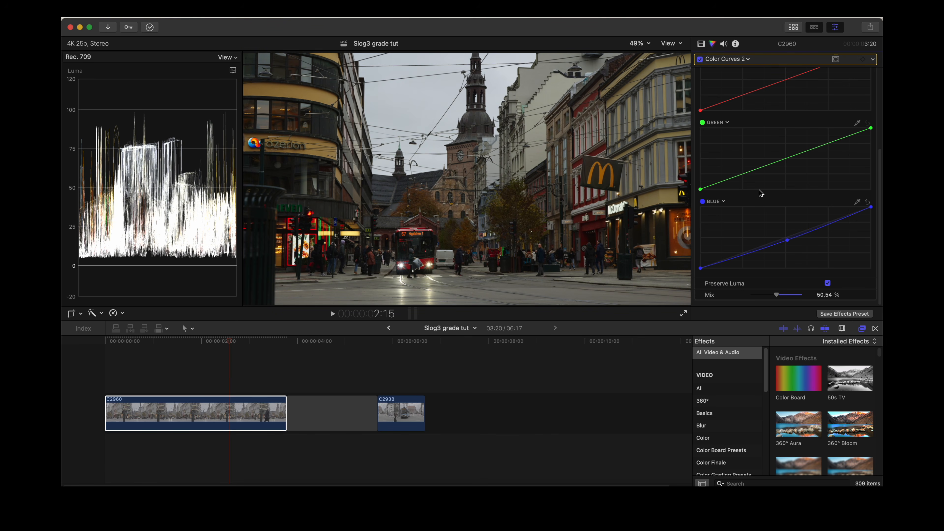
{"action": "left_click", "coordinate": [794, 294]}
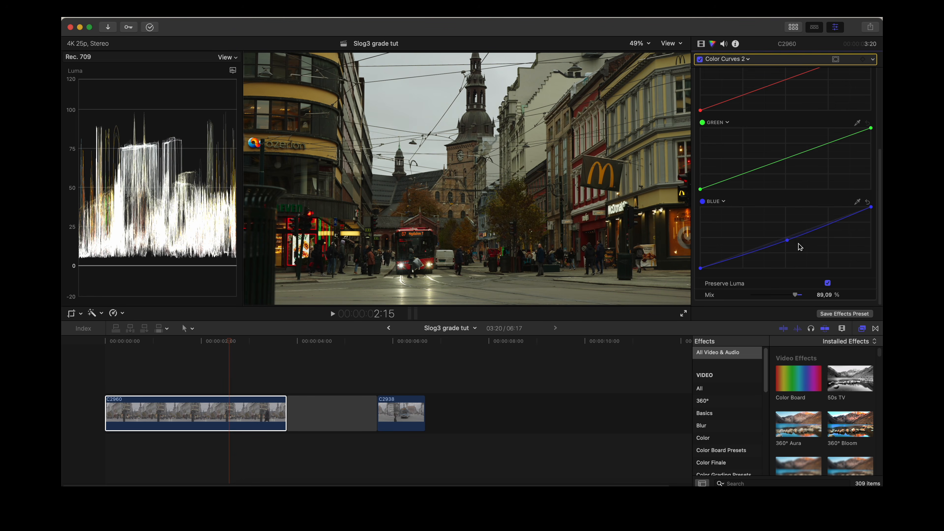
- Try pulling the blue curve's midpoint down strongly in Color Curves 2, and undo the change
{"action": "scroll", "coordinate": [796, 238], "scroll_direction": "up", "scroll_amount": 2}
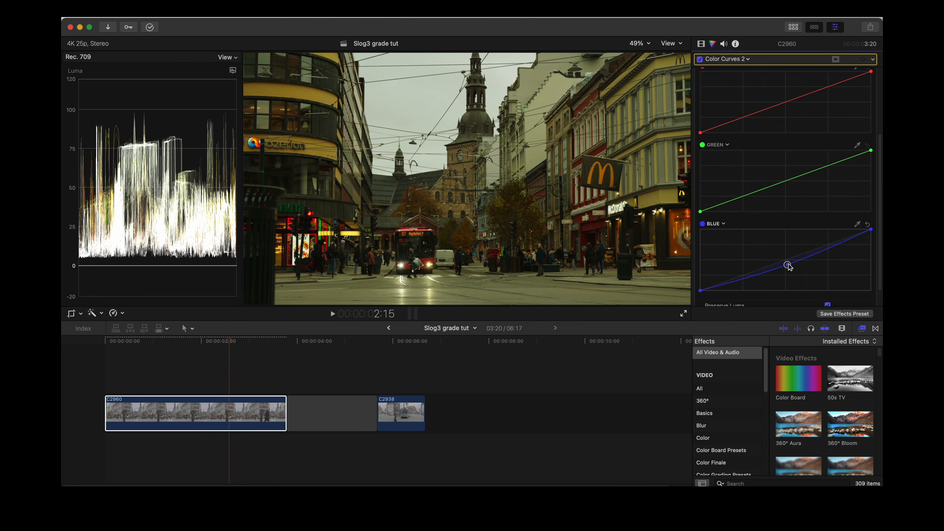
{"action": "left_click_drag", "start_coordinate": [788, 266], "coordinate": [790, 275]}
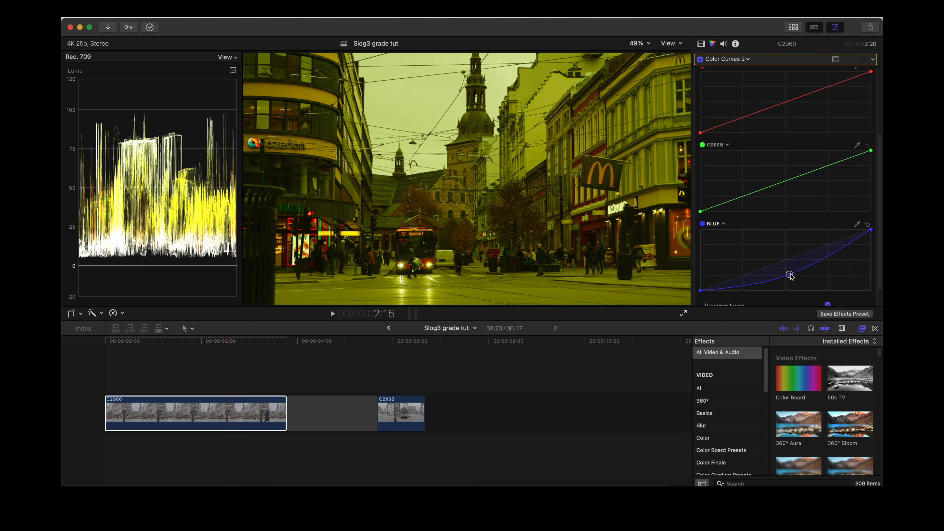
{"action": "key", "text": "super+z"}
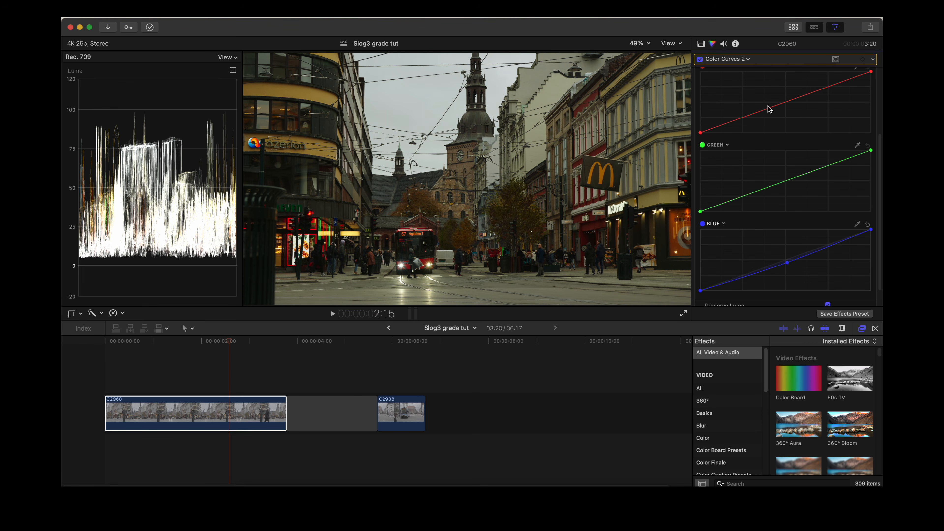
- Try a teal shadow look by anchoring the red curve's midpoint in Color Curves 2 and lowering a point in the shadows
{"action": "left_click", "coordinate": [785, 101]}
{"action": "scroll", "coordinate": [745, 179], "scroll_direction": "up", "scroll_amount": 3}
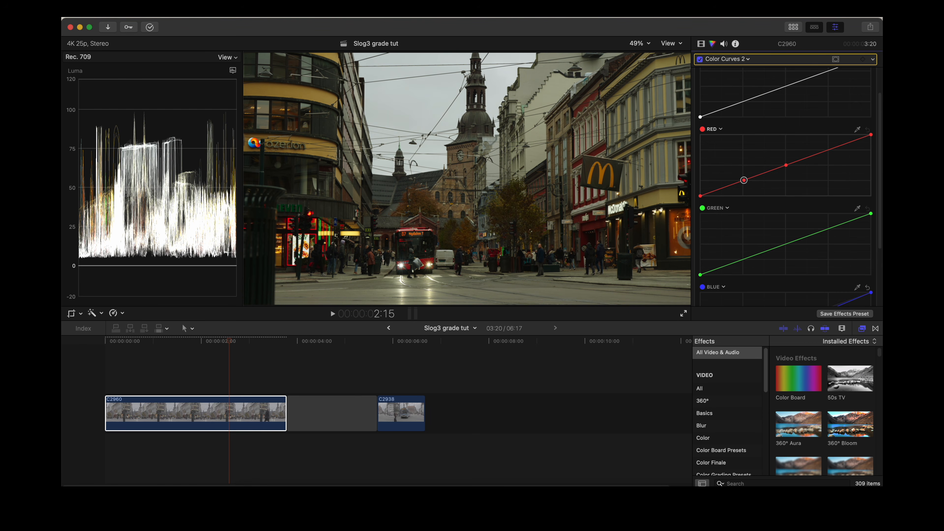
{"action": "left_click_drag", "start_coordinate": [744, 183], "coordinate": [745, 187]}
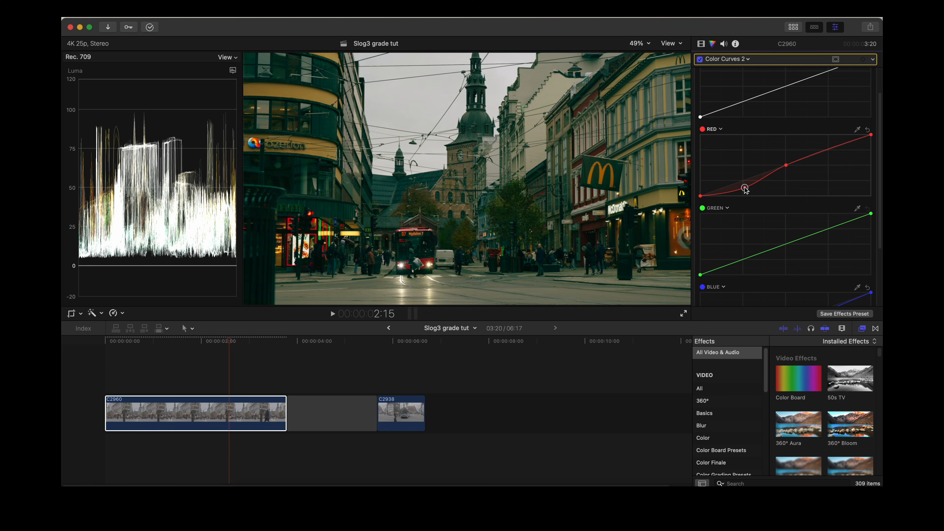
{"action": "key", "text": "Delete"}
{"action": "left_click_drag", "start_coordinate": [745, 180], "coordinate": [745, 185]}
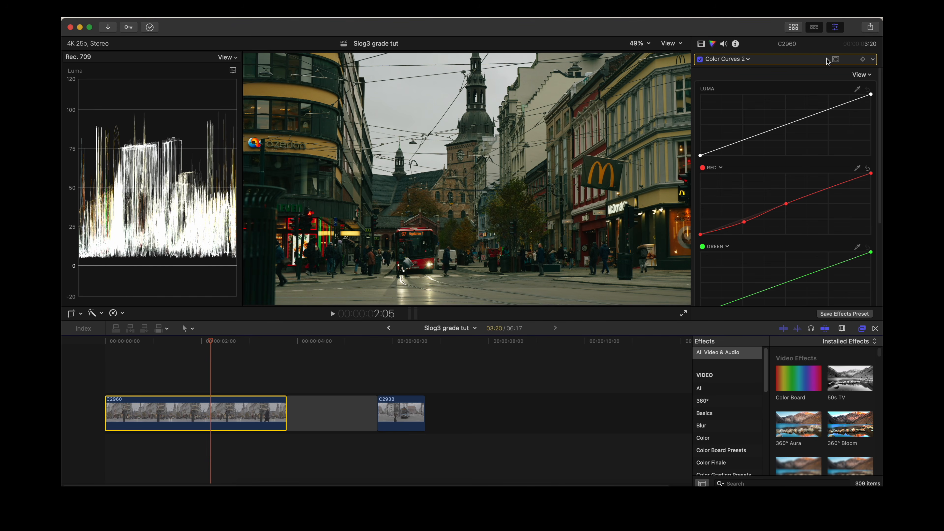
- Reset the red curve in Color Curves 2, undoing and repeating the reset to compare
{"action": "left_click", "coordinate": [869, 168]}
{"action": "key", "text": "super+z"}
{"action": "left_click", "coordinate": [867, 168]}
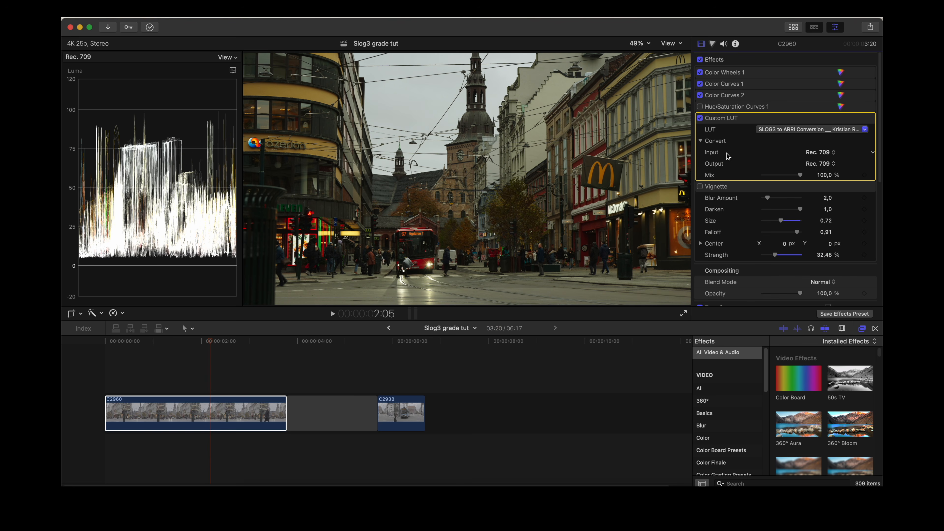
- Enable the Vignette effect on the clip, comparing the image with and without it
{"action": "left_click", "coordinate": [700, 186]}
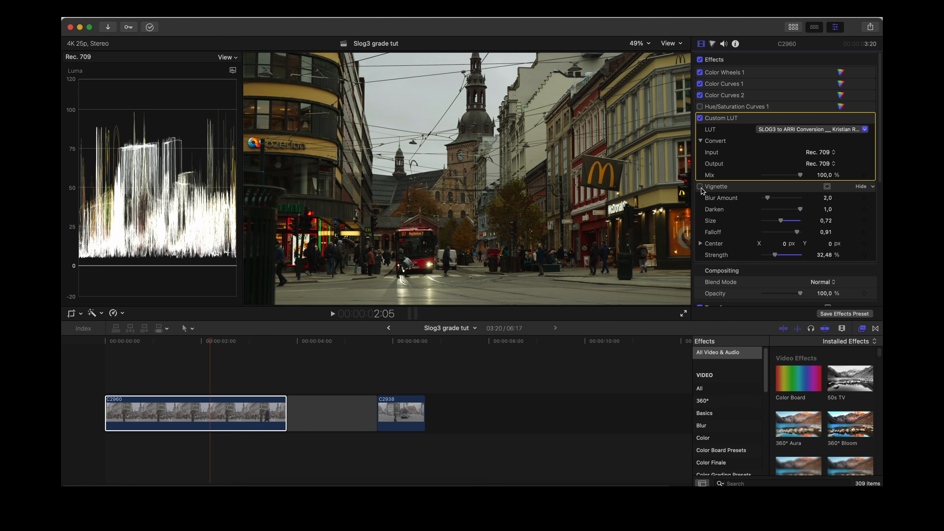
{"action": "left_click", "coordinate": [699, 187]}
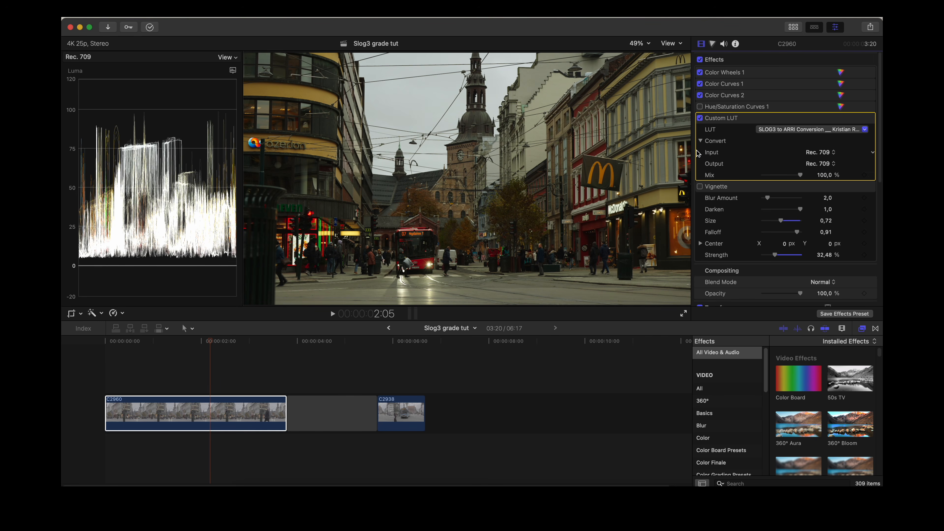
{"action": "left_click", "coordinate": [700, 187]}
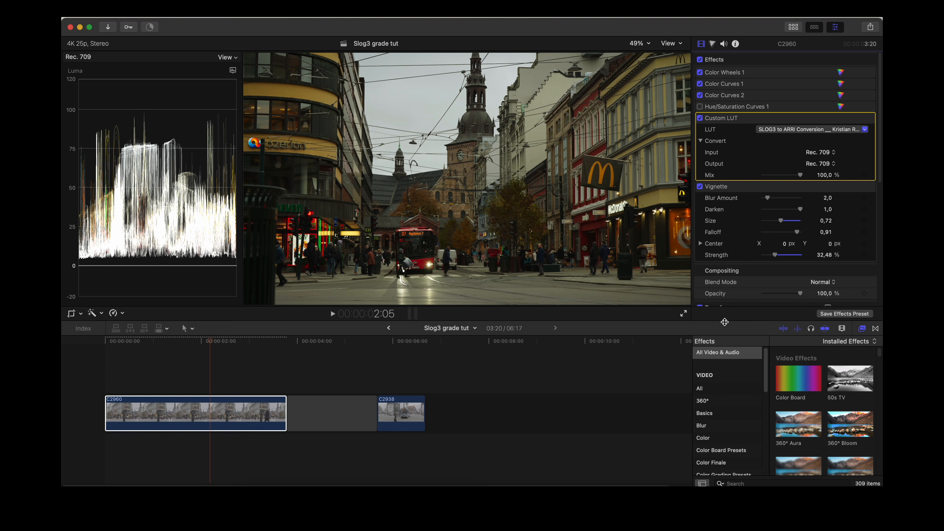
- Compare the ungraded and graded image by turning all effects off and on, leaving them enabled
{"action": "left_click", "coordinate": [699, 60]}
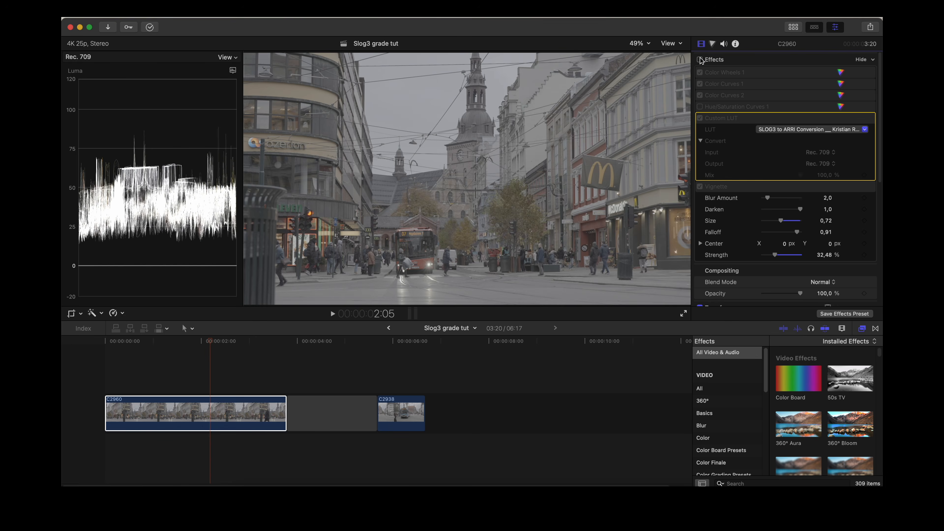
{"action": "left_click", "coordinate": [700, 59]}
{"action": "left_click", "coordinate": [699, 59]}
{"action": "left_click", "coordinate": [700, 59]}
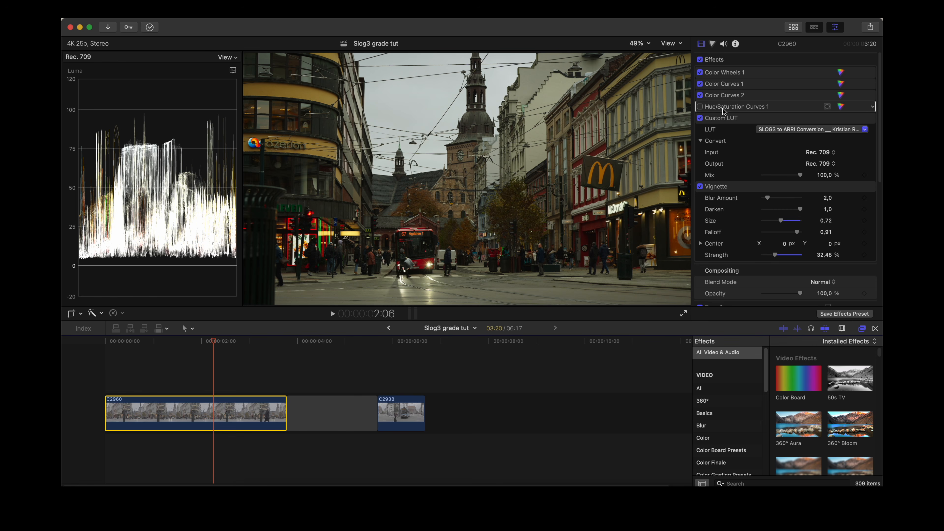
- Review the Hue vs Hue and Hue vs Sat adjustments in Hue/Saturation Curves 1 on clip C2960, and enable the effect
{"action": "left_click", "coordinate": [841, 107]}
{"action": "scroll", "coordinate": [825, 124], "scroll_direction": "down", "scroll_amount": 2}
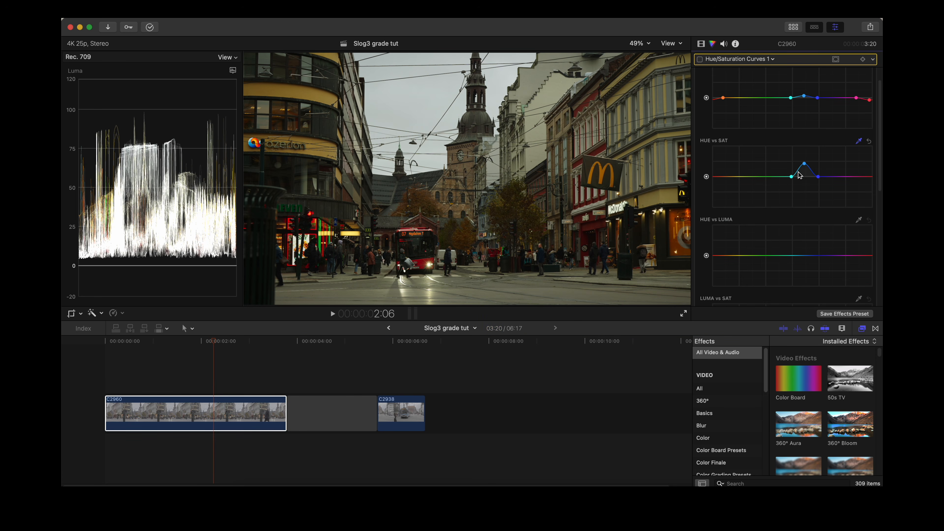
{"action": "scroll", "coordinate": [799, 149], "scroll_direction": "up", "scroll_amount": 2}
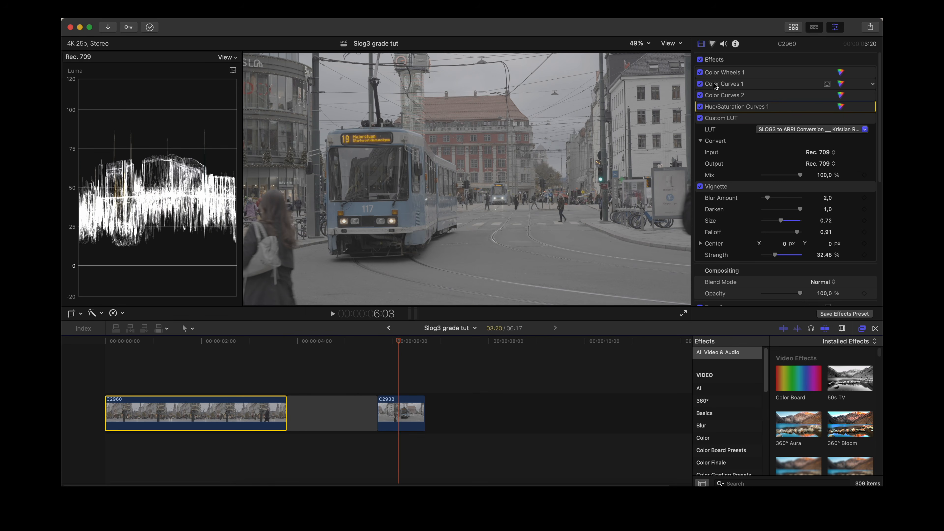
- Enable the effects on clip C2938, turn off its Hue/Saturation Curves 1, and open that effect's curves
{"action": "left_click", "coordinate": [417, 412]}
{"action": "left_click", "coordinate": [699, 59]}
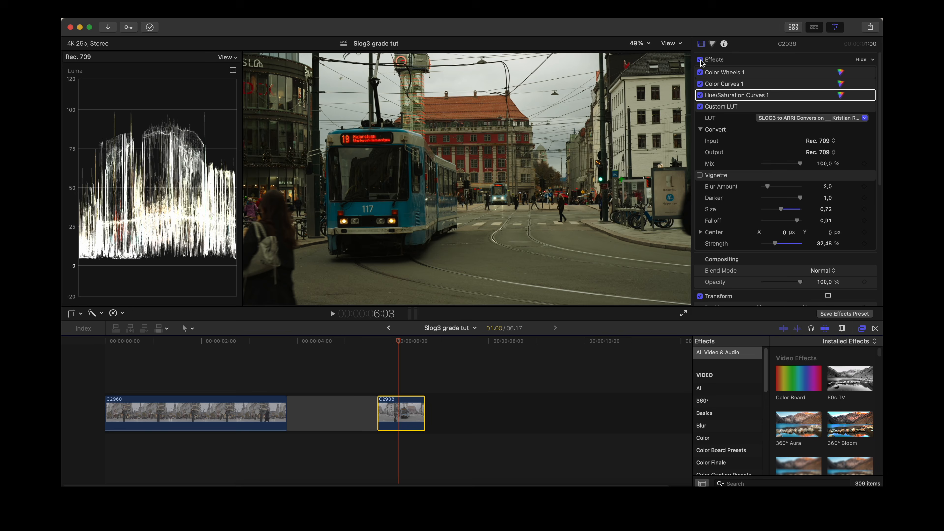
{"action": "left_click", "coordinate": [700, 96]}
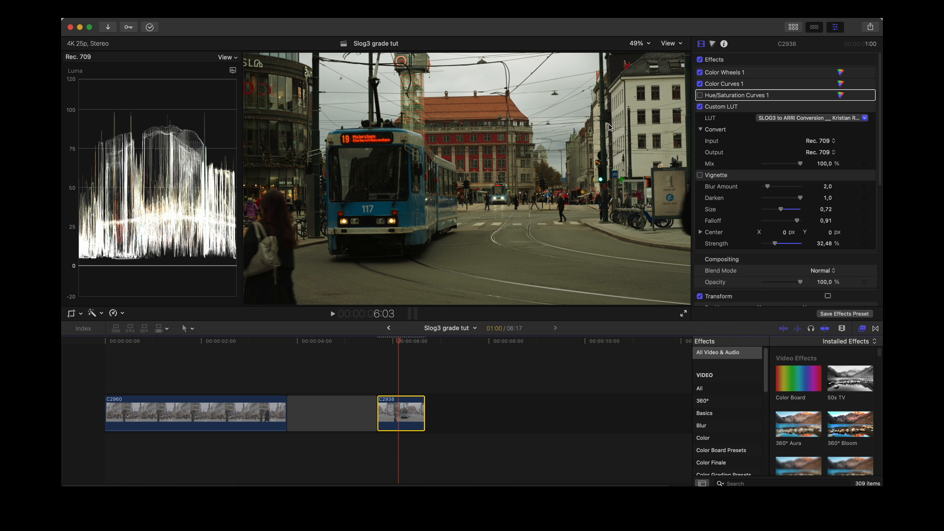
{"action": "left_click", "coordinate": [840, 95]}
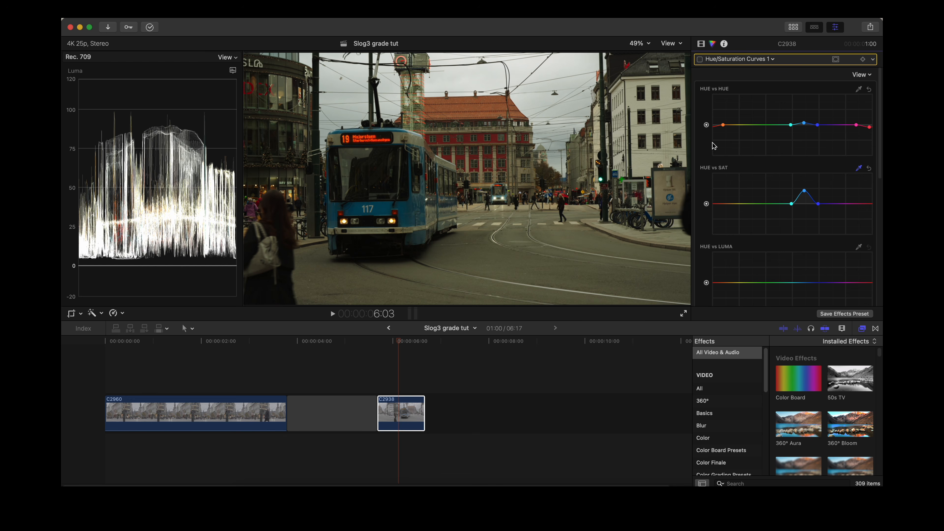
- Compare the tram shot at 100% zoom with and without Hue/Saturation Curves 1, leaving the effect enabled and the image fitted to the viewer
{"action": "left_click", "coordinate": [699, 60]}
{"action": "left_click", "coordinate": [487, 136]}
{"action": "left_click", "coordinate": [638, 43]}
{"action": "left_click", "coordinate": [649, 86]}
{"action": "left_click", "coordinate": [700, 59]}
{"action": "left_click", "coordinate": [700, 60]}
{"action": "left_click", "coordinate": [700, 59]}
{"action": "left_click", "coordinate": [700, 59]}
{"action": "left_click", "coordinate": [700, 60]}
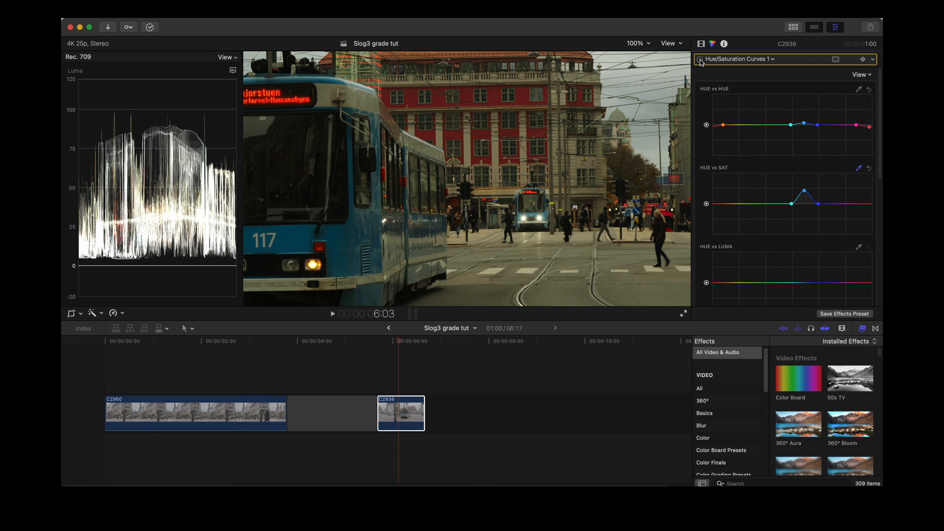
{"action": "left_click", "coordinate": [700, 60]}
{"action": "key", "text": "shift+z"}
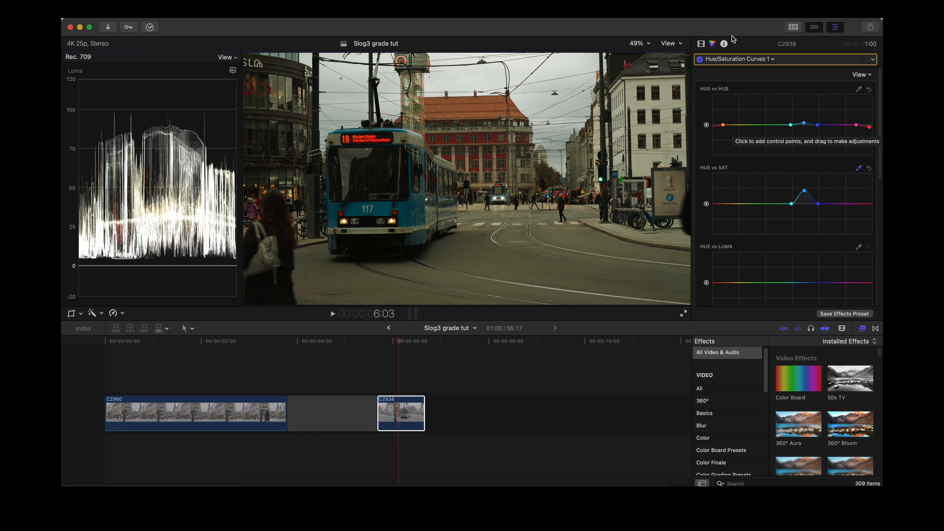
- Compare the ungraded and graded tram clip by turning all its effects off and on, leaving them enabled
{"action": "left_click", "coordinate": [700, 44]}
{"action": "left_click", "coordinate": [699, 60]}
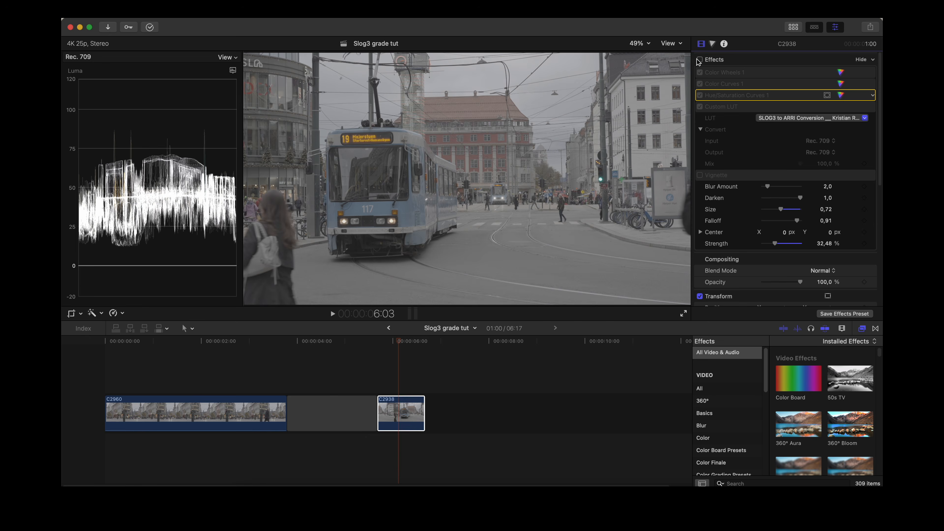
{"action": "left_click", "coordinate": [699, 59]}
- Compare clips C2938 and C2960 with and without the Custom LUT, leaving it enabled on both
{"action": "left_click", "coordinate": [699, 107]}
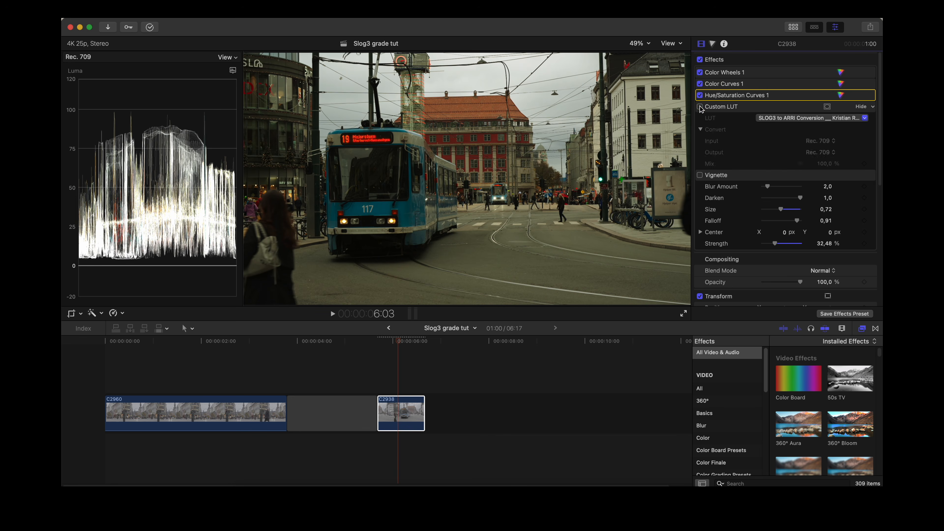
{"action": "left_click", "coordinate": [700, 106]}
{"action": "left_click", "coordinate": [700, 107]}
{"action": "left_click", "coordinate": [700, 106]}
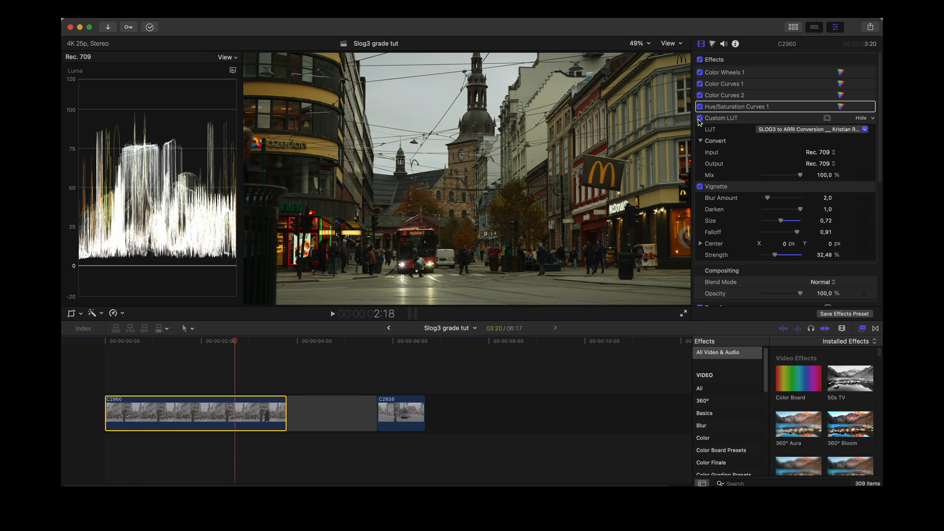
{"action": "left_click", "coordinate": [699, 118]}
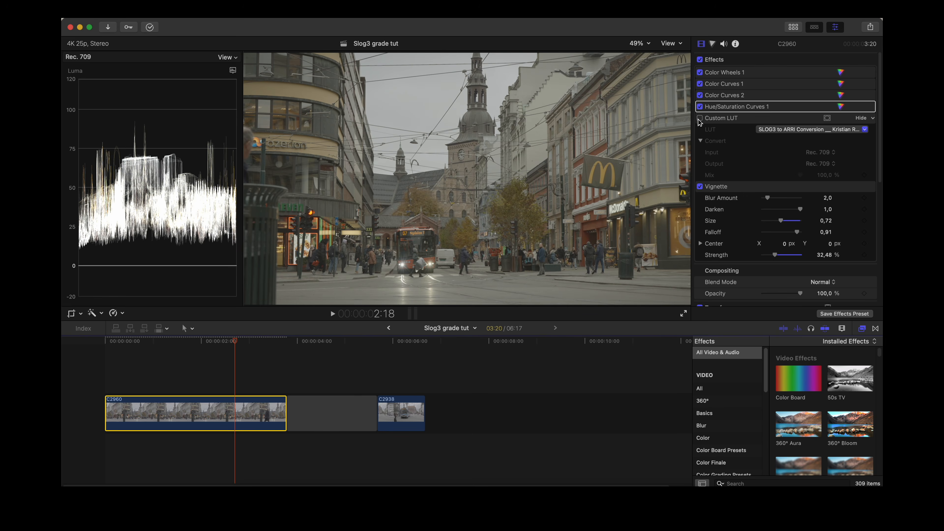
{"action": "left_click", "coordinate": [699, 118]}
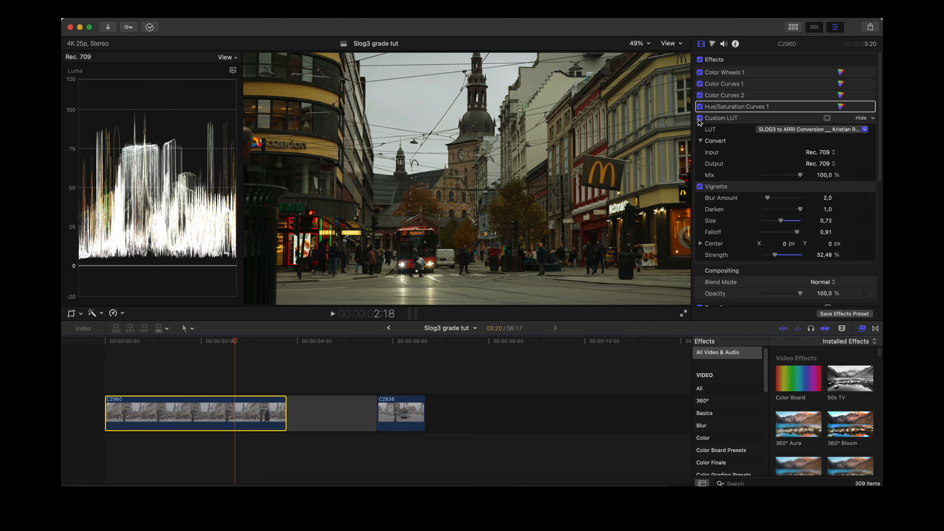